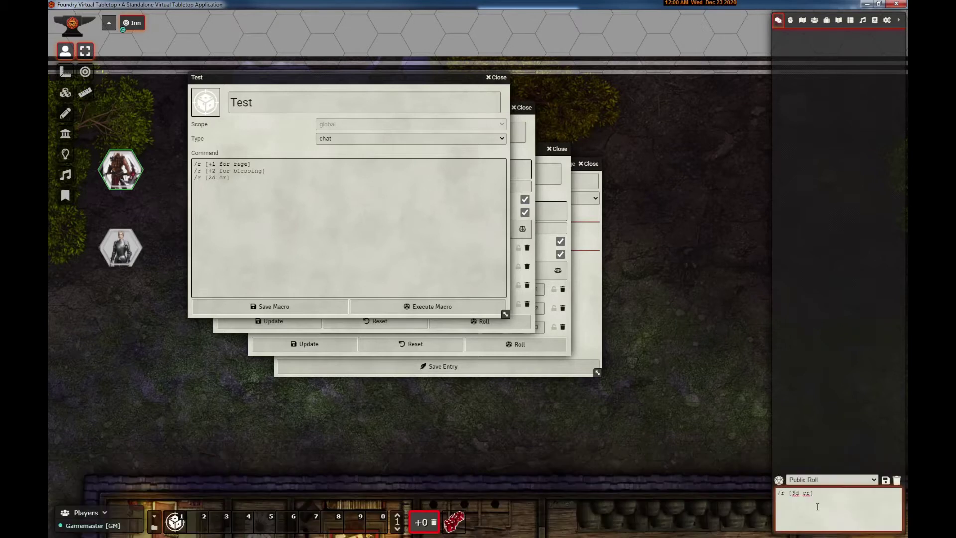
Step: Roll the 3d cr damage formula in chat, add a +2 top hit modifier with /r [+2 top hit], and view the current modifiers
{"action": "key", "text": "Return"}
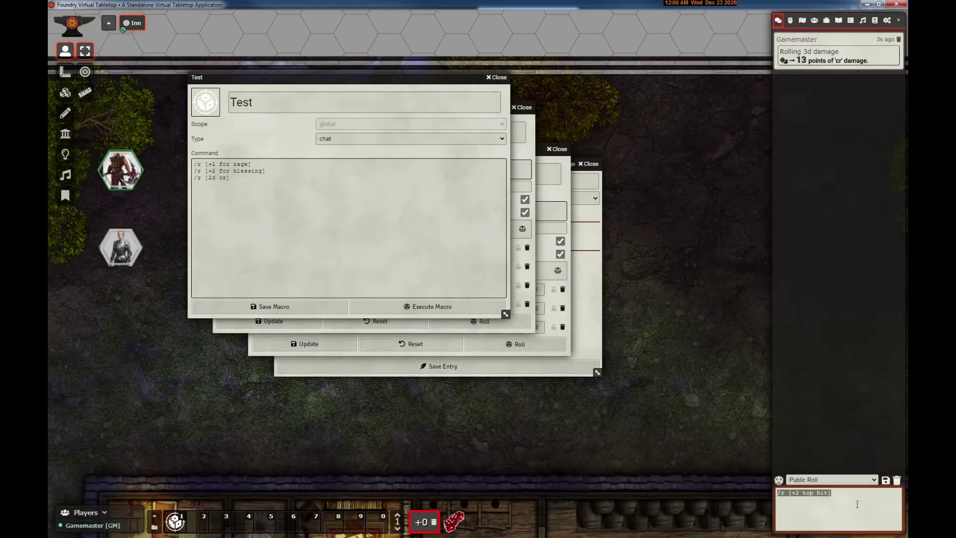
{"action": "type", "text": "/r [+2 top hit]"}
{"action": "key", "text": "Return"}
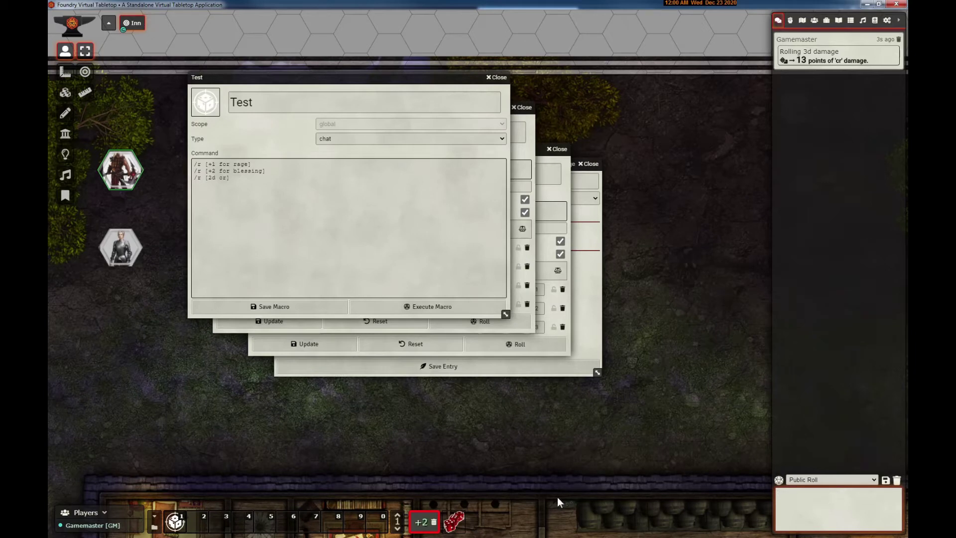
{"action": "mouse_move", "coordinate": [421, 526]}
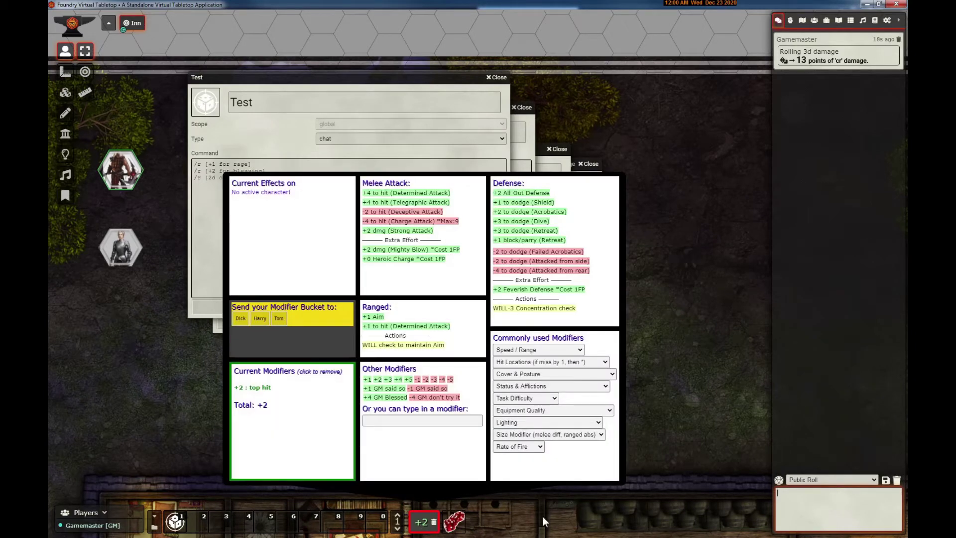
Step: Call up the PDF page reference with the chat command /r [PDF:Lite5]
{"action": "type", "text": "/r [PDF:Lite5]"}
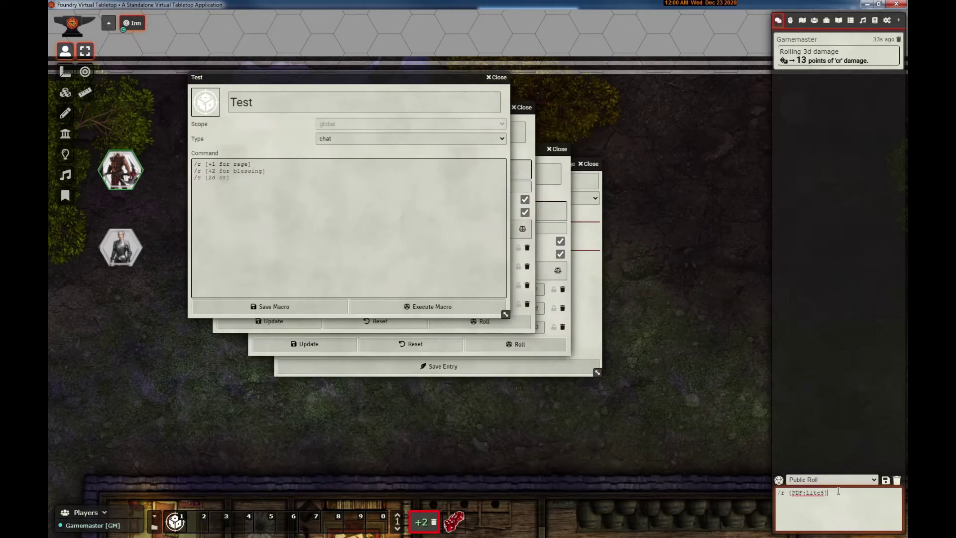
{"action": "key", "text": "Return"}
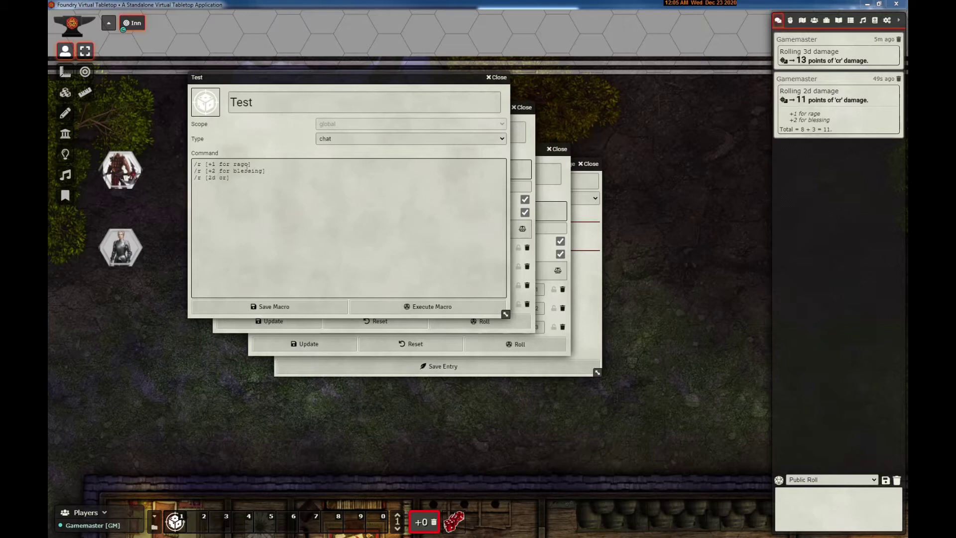
Step: Execute the Test macro and draw a result from both the Test and Trap Damage roll tables
{"action": "left_click", "coordinate": [441, 307]}
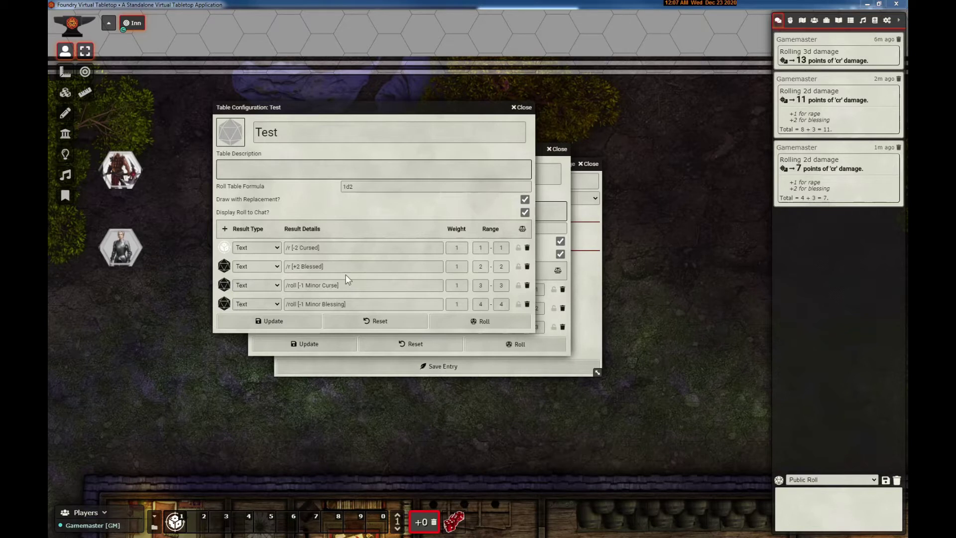
{"action": "left_click", "coordinate": [486, 319]}
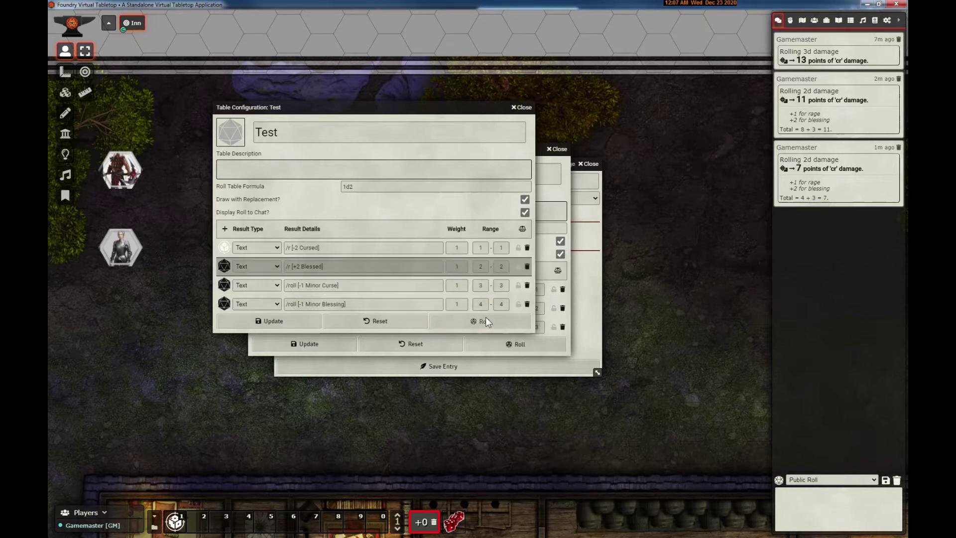
{"action": "left_click", "coordinate": [508, 345]}
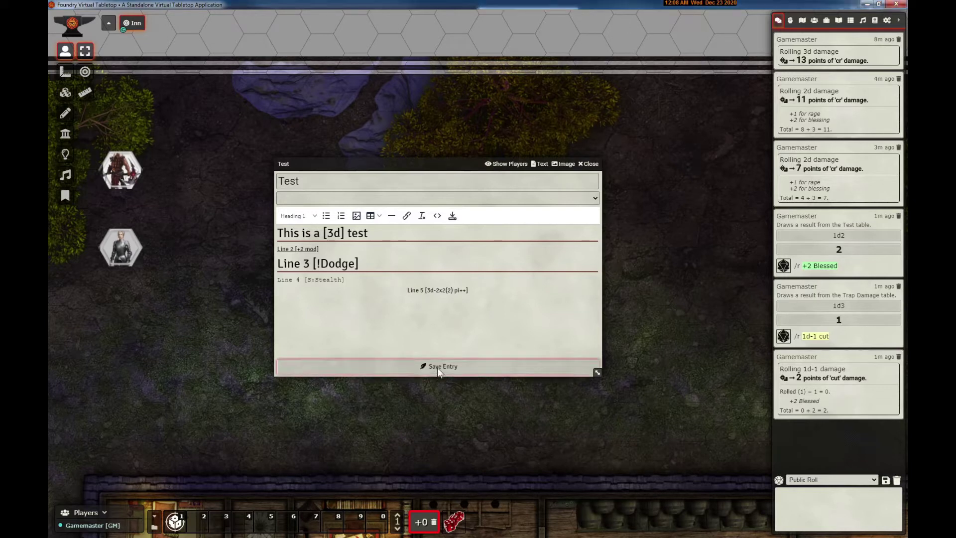
Step: Save the Test journal entry and use its +2 mod and 3d-2x2(2) pi++ on-the-fly formulas
{"action": "left_click", "coordinate": [437, 367]}
{"action": "mouse_move", "coordinate": [406, 302]}
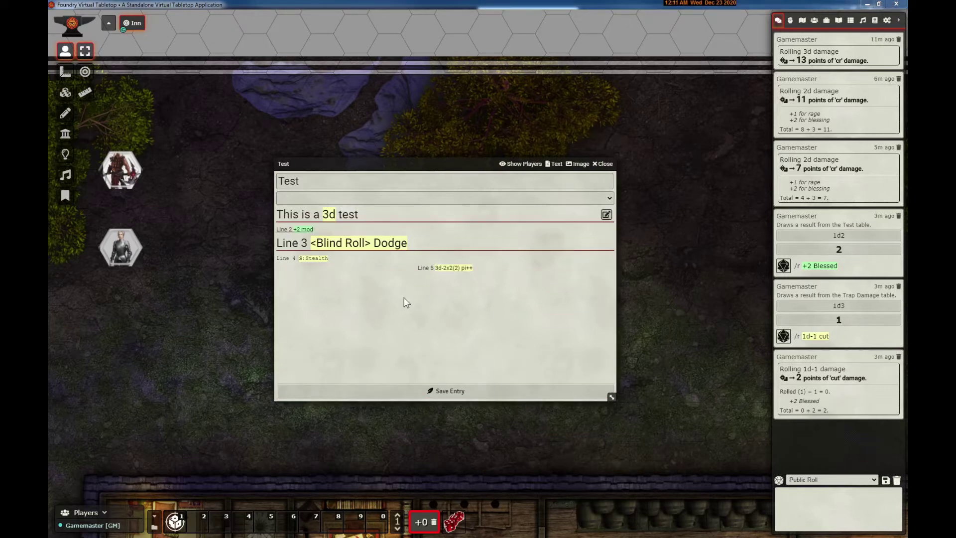
{"action": "left_click", "coordinate": [303, 230]}
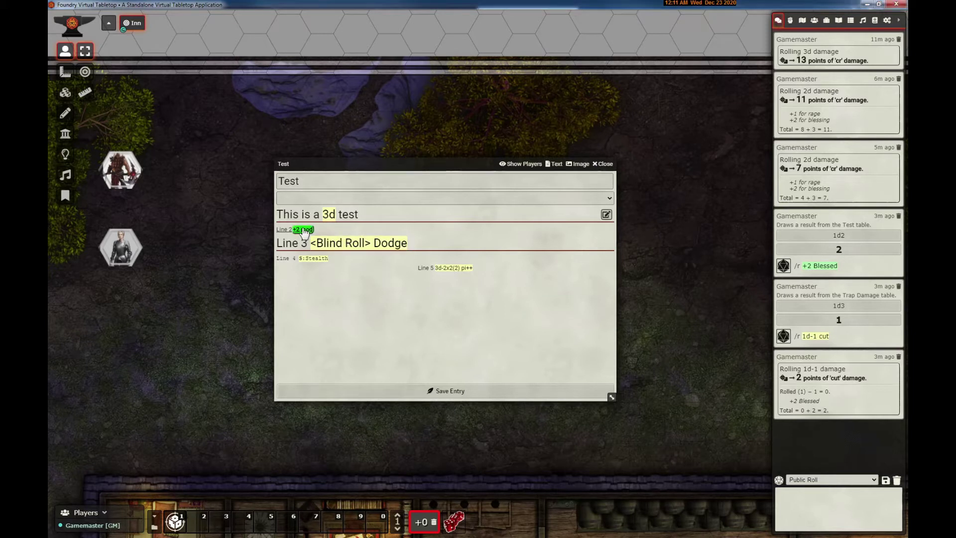
{"action": "left_click", "coordinate": [449, 269]}
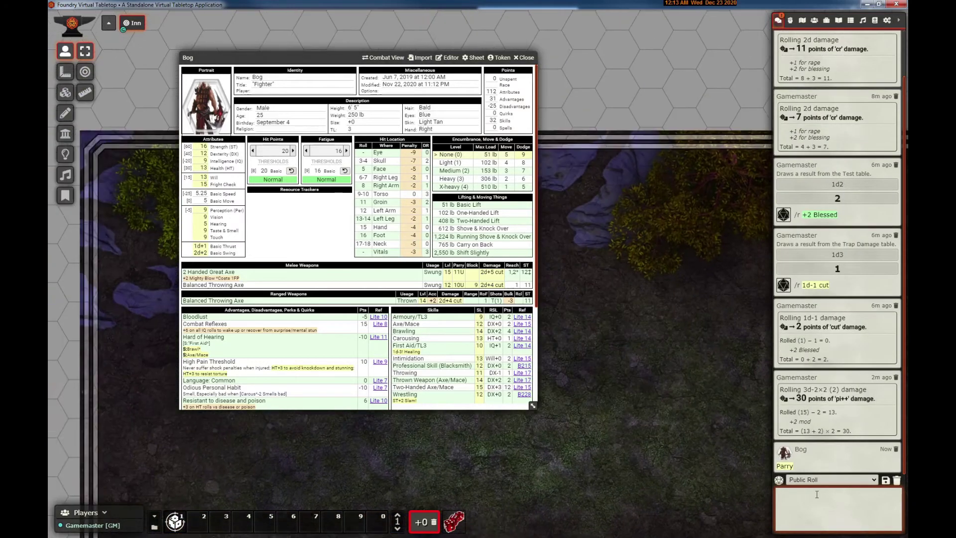
Step: Post the Parry and [Parry:Bal] formulas to chat as Bog and roll the parry from each of them
{"action": "key", "text": "Return"}
{"action": "left_click", "coordinate": [784, 466]}
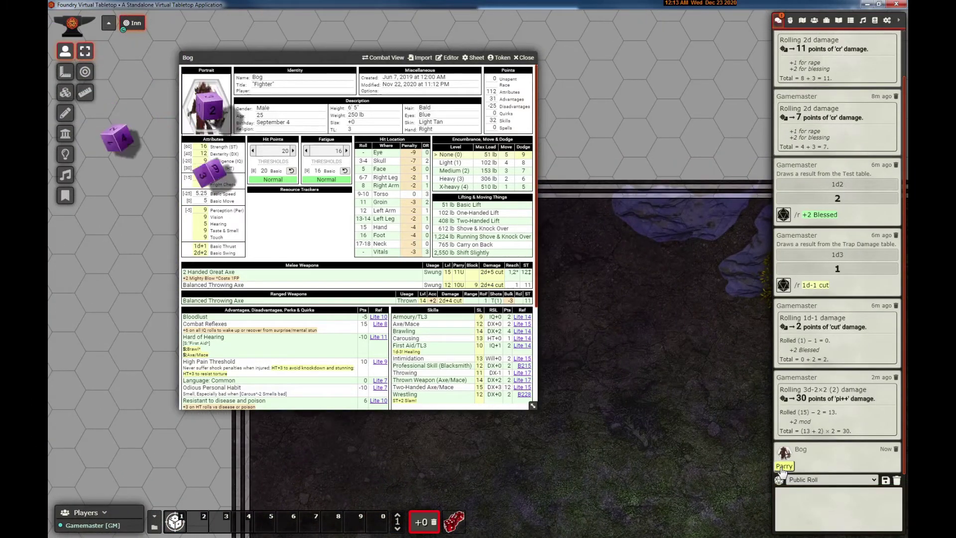
{"action": "left_click", "coordinate": [822, 494]}
{"action": "type", "text": "[Parry:Bal]"}
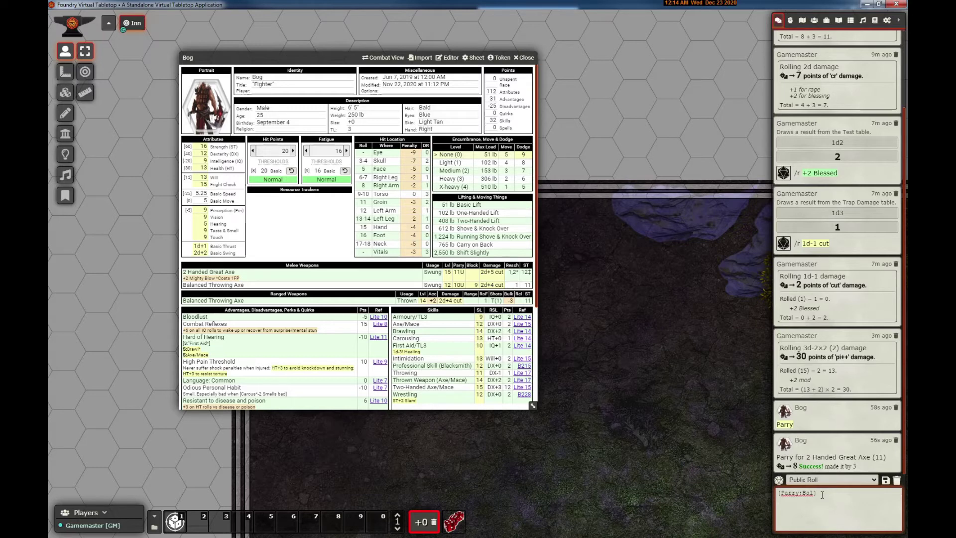
{"action": "key", "text": "Return"}
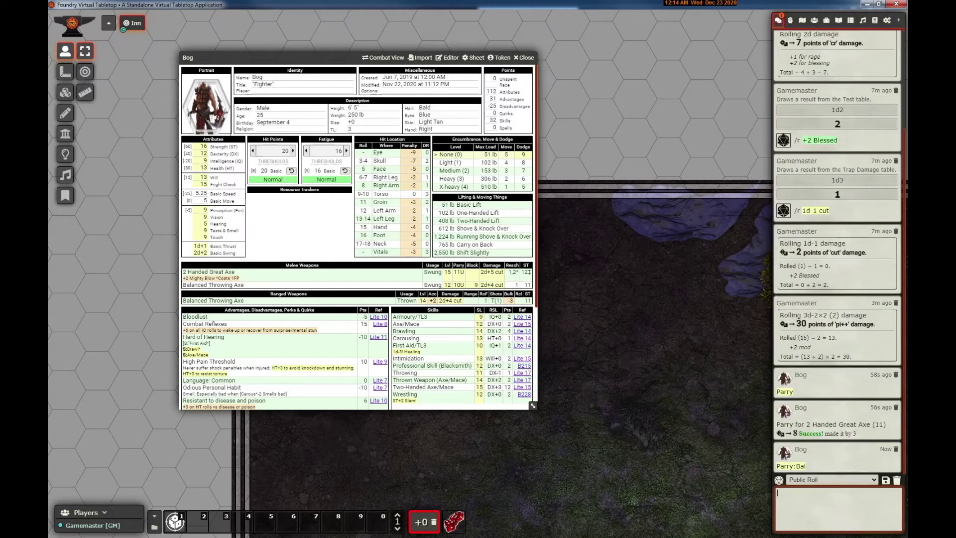
{"action": "left_click", "coordinate": [799, 466]}
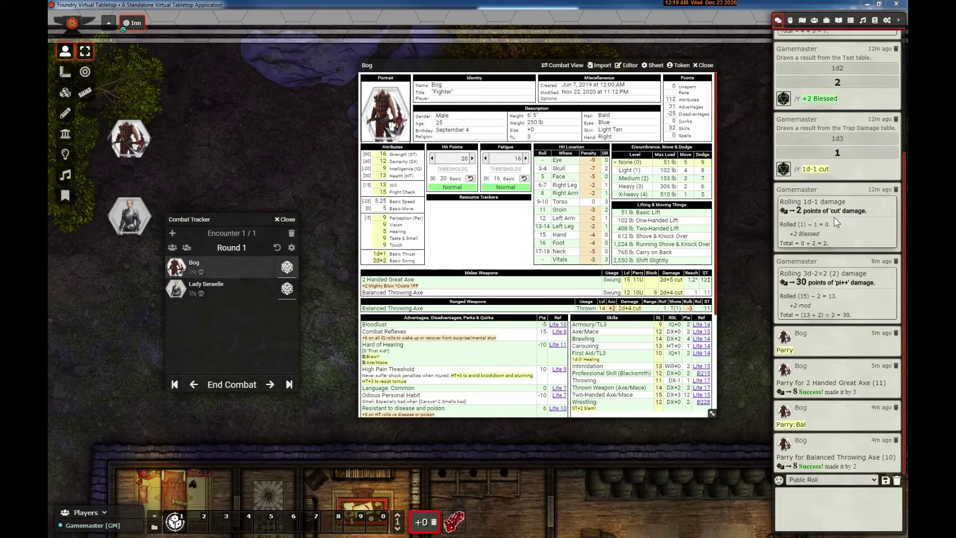
Step: Bring up damage application for Bog's token with the 2-point cut result, dismiss it, and drop the 30-point pi++ result on Lady Seraelle in the combat tracker
{"action": "left_click_drag", "start_coordinate": [832, 215], "coordinate": [132, 142]}
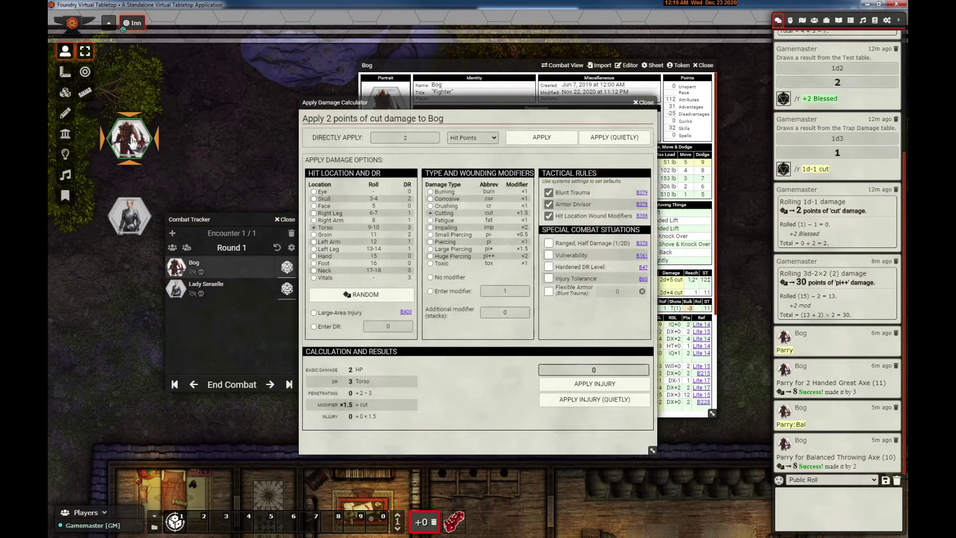
{"action": "key", "text": "Escape"}
{"action": "left_click_drag", "start_coordinate": [811, 283], "coordinate": [210, 292]}
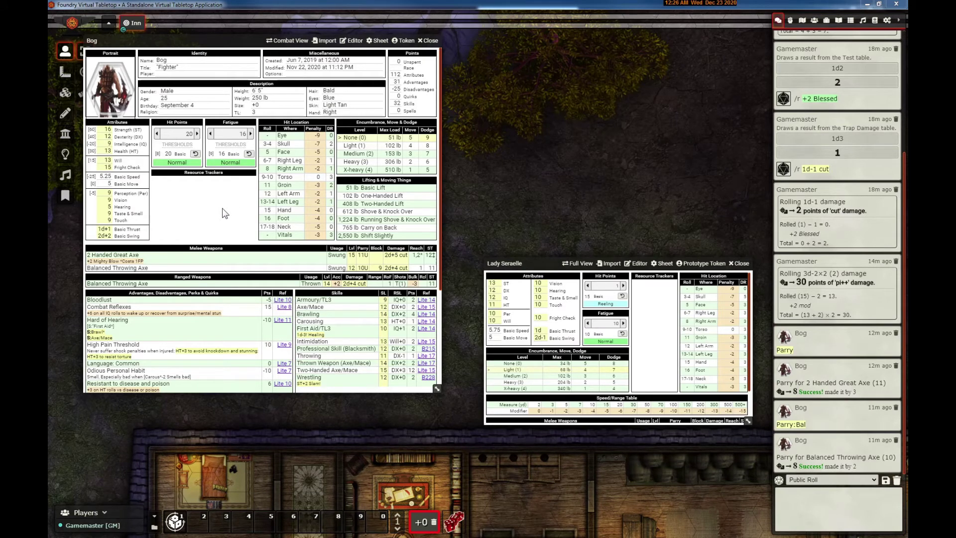
Step: Set Bog's current hit points to 2 and lower them step by step to -1
{"action": "left_click", "coordinate": [188, 133]}
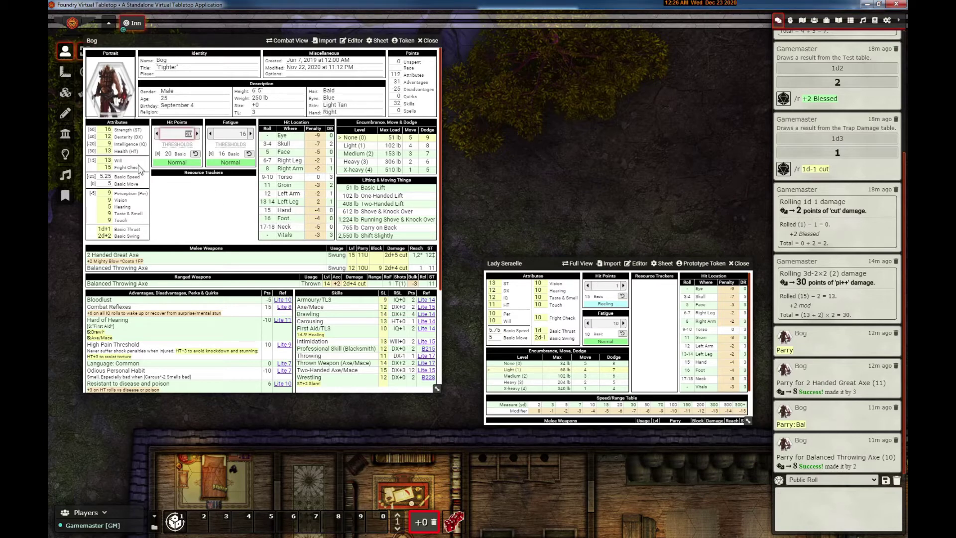
{"action": "type", "text": "2"}
{"action": "left_click", "coordinate": [197, 134]}
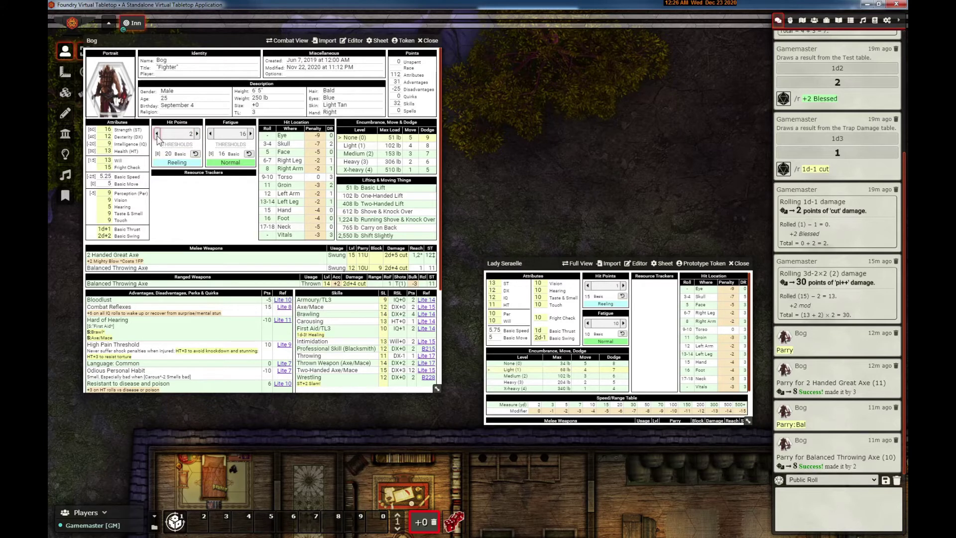
{"action": "left_click", "coordinate": [197, 154]}
{"action": "left_click", "coordinate": [157, 135]}
{"action": "double_click", "coordinate": [157, 134]}
{"action": "mouse_move", "coordinate": [171, 146]}
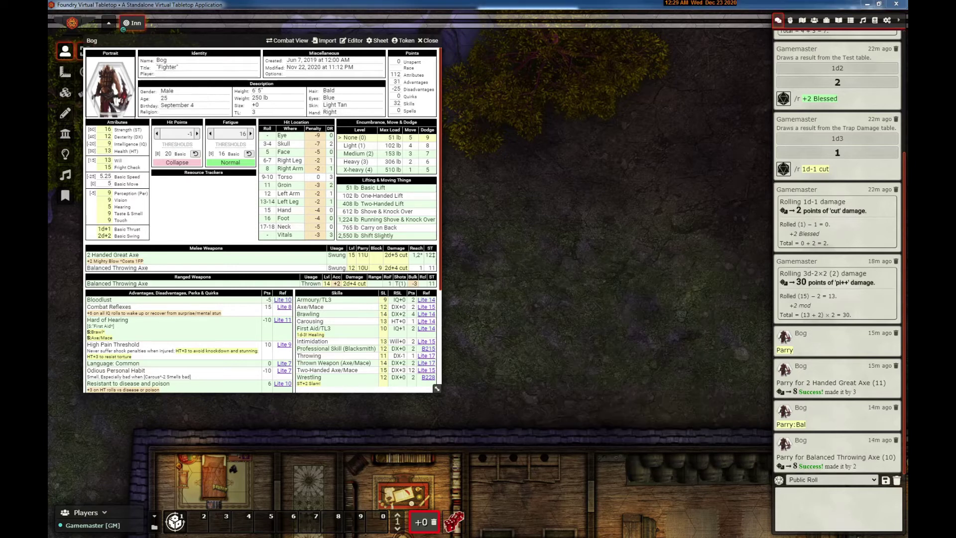
Step: In Bog's sheet editor, add an Energy Reserve resource tracker with current and maximum values of 10, and return to the full sheet view
{"action": "left_click", "coordinate": [353, 42]}
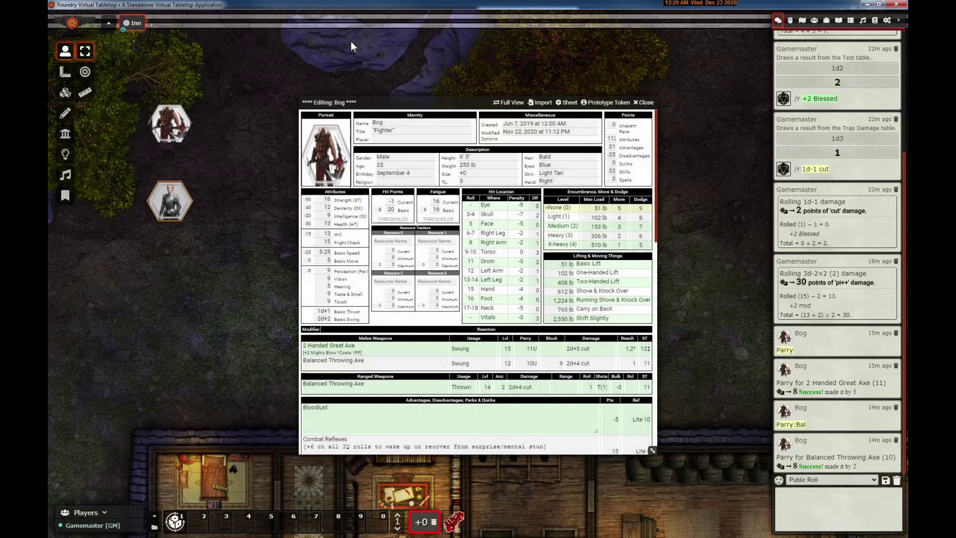
{"action": "left_click", "coordinate": [396, 241]}
{"action": "type", "text": "Energy Reserve"}
{"action": "key", "text": "Tab"}
{"action": "type", "text": "10"}
{"action": "key", "text": "Tab"}
{"action": "key", "text": "Tab"}
{"action": "type", "text": "10"}
{"action": "left_click_drag", "start_coordinate": [506, 105], "coordinate": [509, 109]}
{"action": "left_click", "coordinate": [509, 107]}
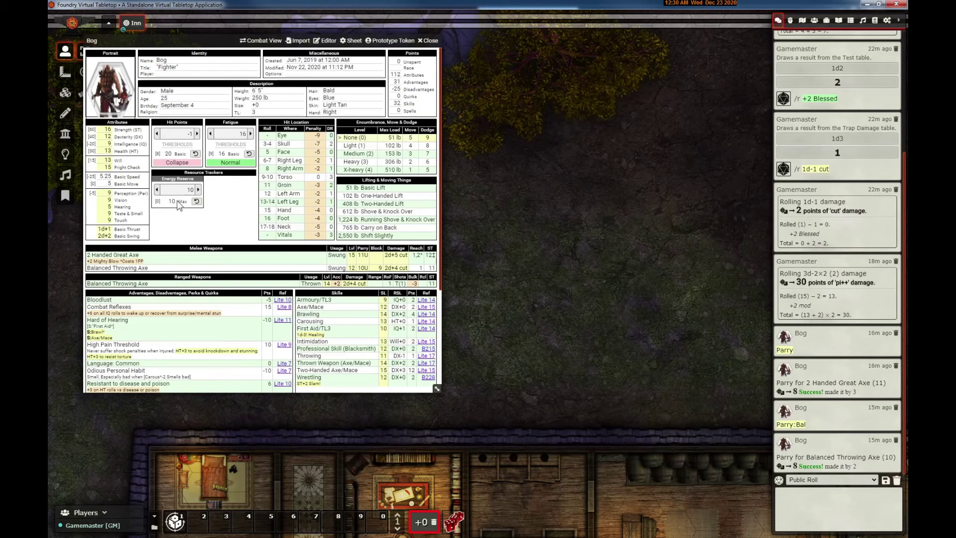
Step: Reset Bog's Energy Reserve tracker and remove it by clearing its name in the sheet editor, returning to the full view
{"action": "left_click", "coordinate": [197, 201]}
{"action": "left_click", "coordinate": [333, 42]}
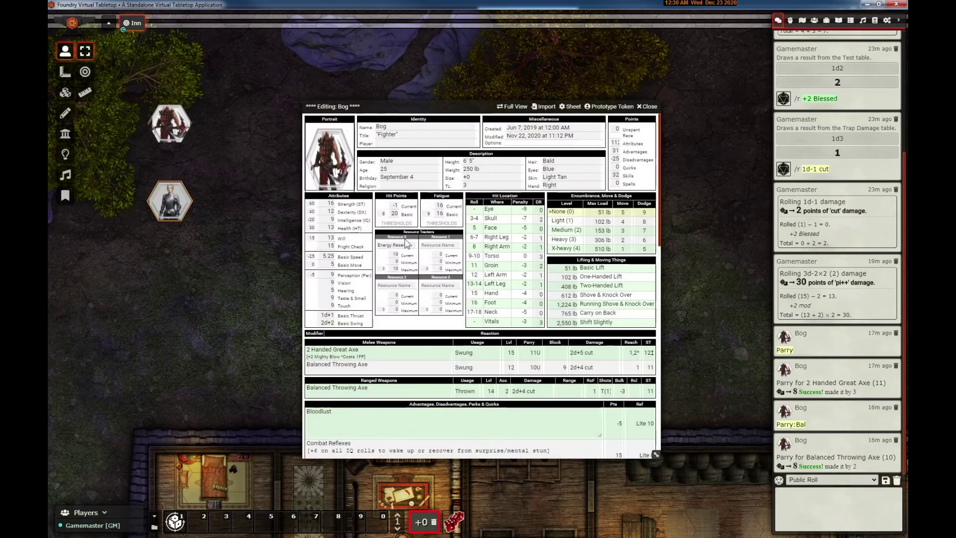
{"action": "left_click", "coordinate": [396, 244]}
{"action": "key", "text": "ctrl+a"}
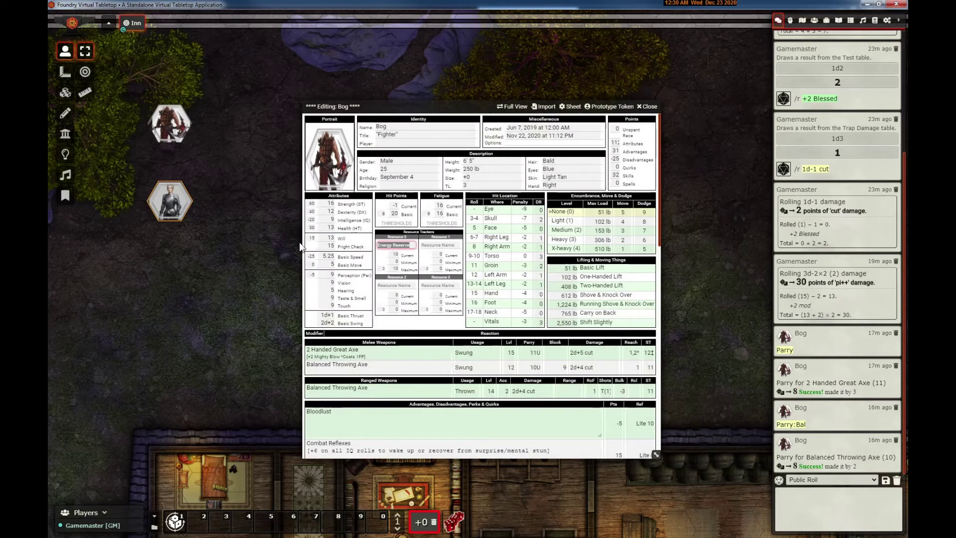
{"action": "key", "text": "BackSpace"}
{"action": "left_click", "coordinate": [513, 106]}
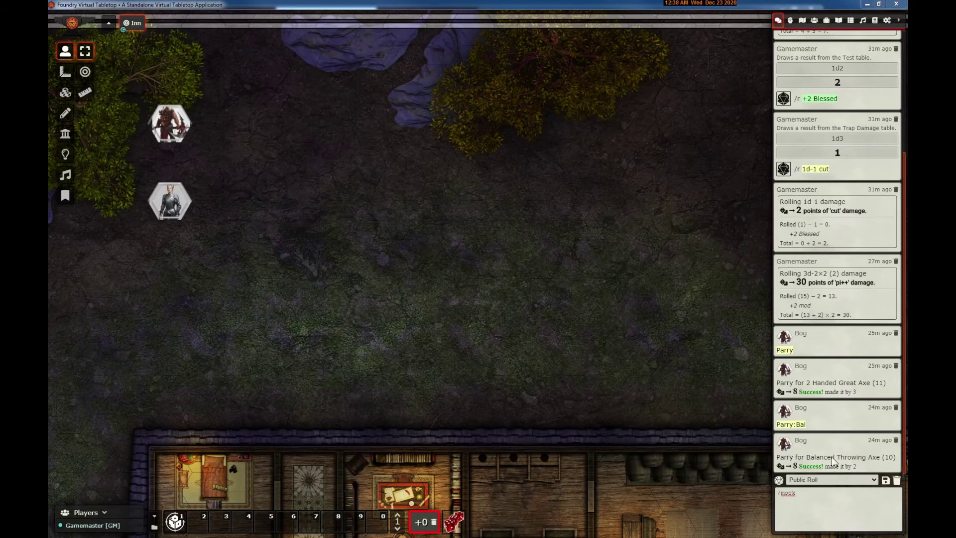
Step: Open the Mook Generator with the /mook chat command and start a stat block import
{"action": "left_click", "coordinate": [834, 516]}
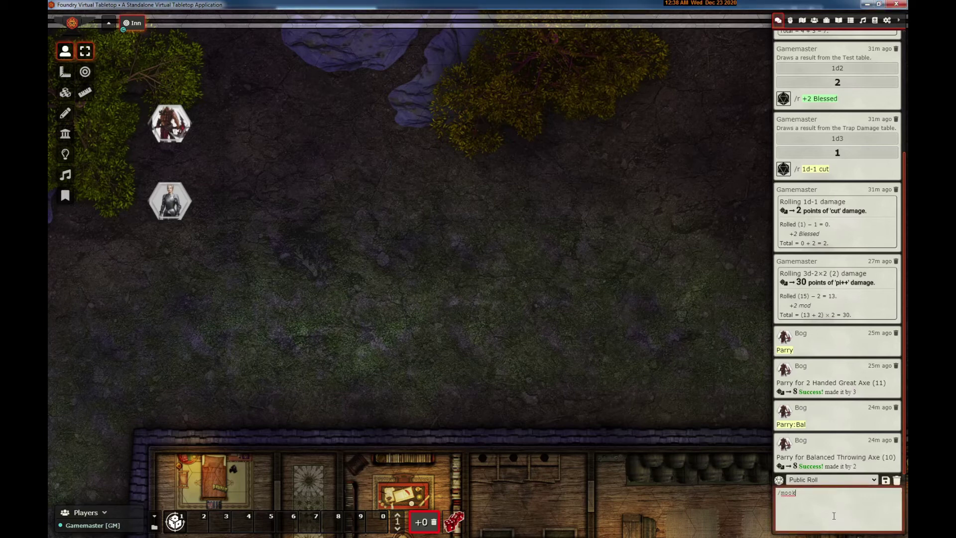
{"action": "key", "text": "Return"}
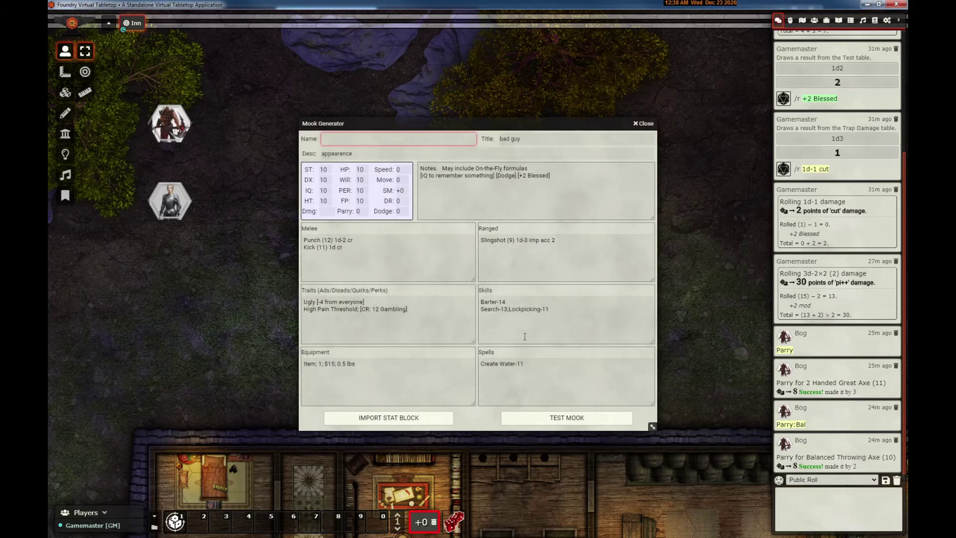
{"action": "left_click", "coordinate": [396, 417]}
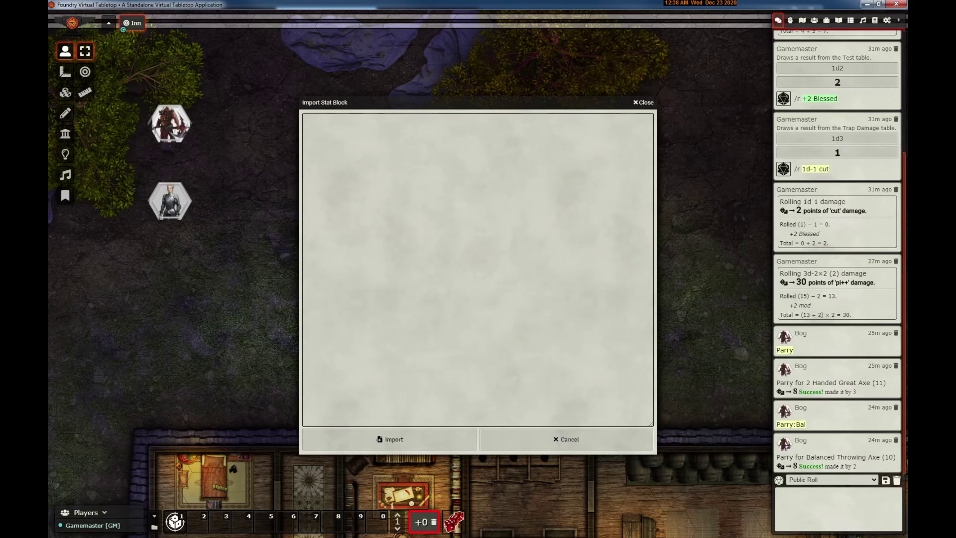
Step: Switch to the web browser and copy the selected Albi Holyaxe stat block from the "This cleric kills Evil" forum thread
{"action": "key", "text": "alt+Tab"}
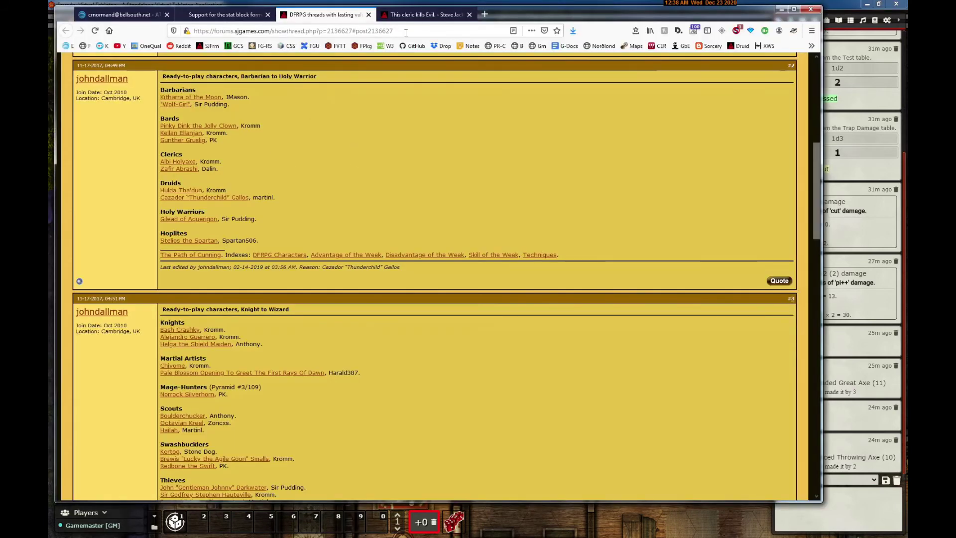
{"action": "left_click", "coordinate": [423, 14]}
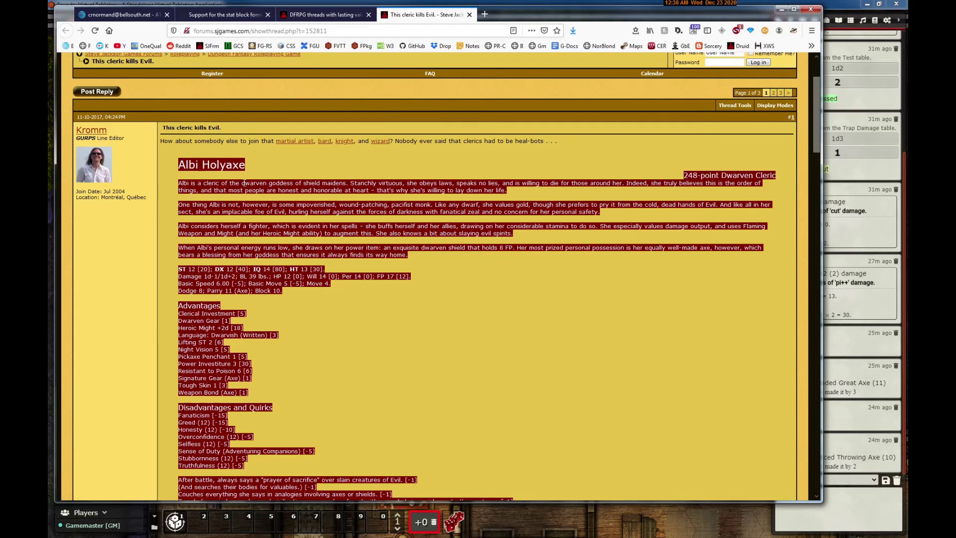
{"action": "scroll", "coordinate": [236, 245], "scroll_direction": "down", "scroll_amount": 5}
{"action": "right_click", "coordinate": [193, 227]}
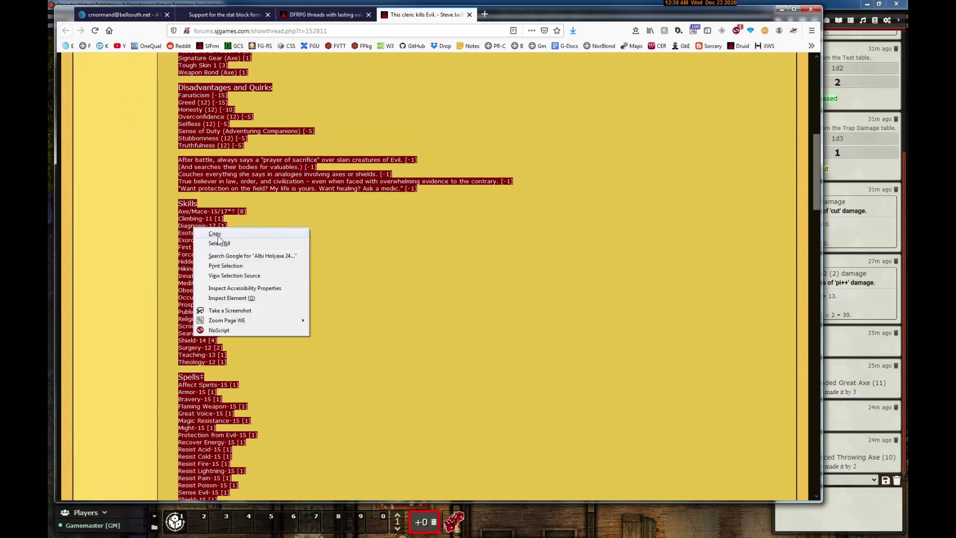
{"action": "left_click", "coordinate": [222, 234]}
Step: Switch back to Foundry Virtual Tabletop, paste the copied stat block into the import window and import it
{"action": "key", "text": "alt+Tab"}
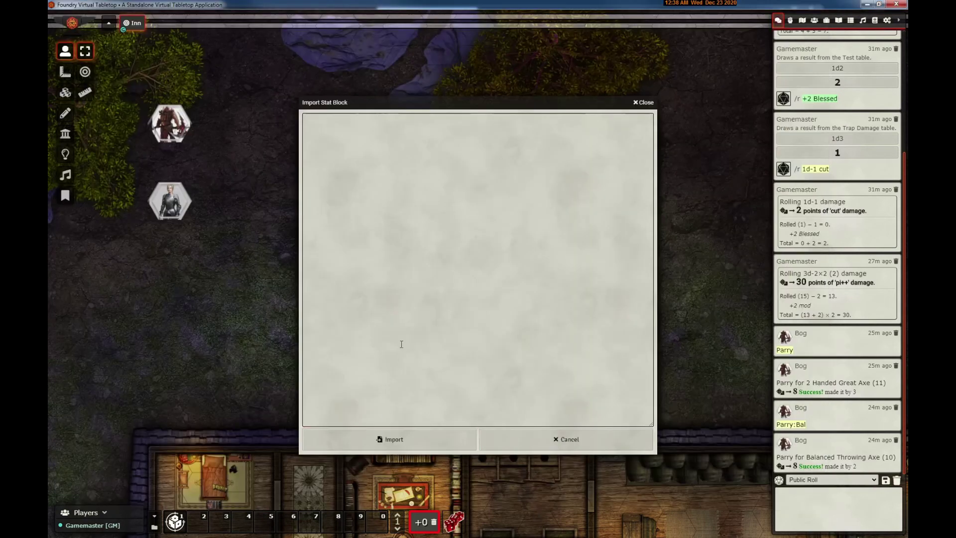
{"action": "left_click", "coordinate": [405, 337]}
{"action": "key", "text": "ctrl+v"}
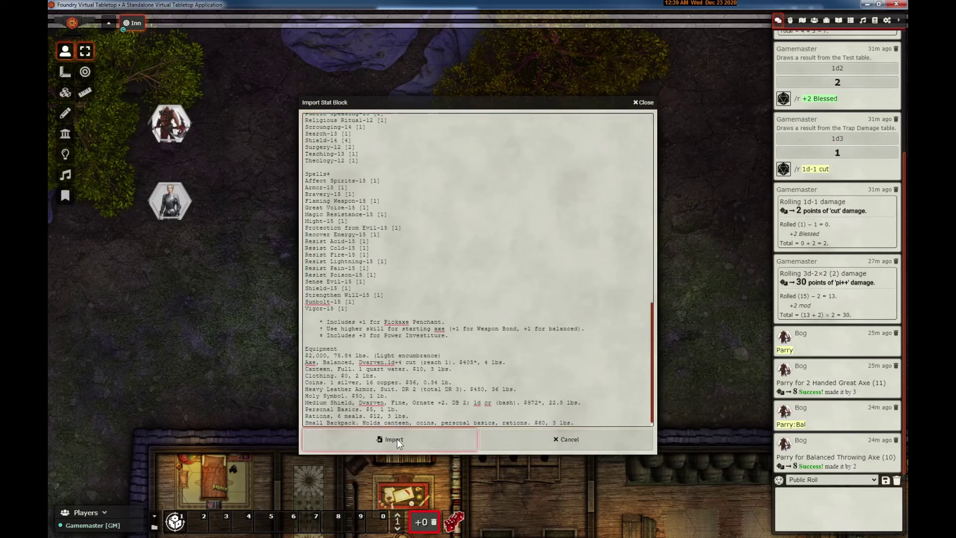
{"action": "left_click", "coordinate": [397, 439]}
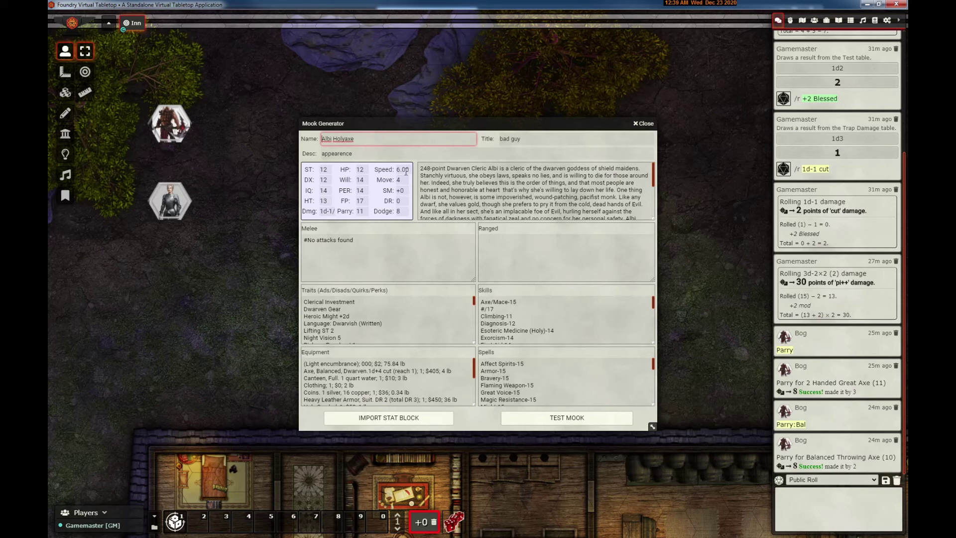
Step: Test the imported Albi Holyaxe mook and create it as an actor
{"action": "left_click", "coordinate": [560, 418]}
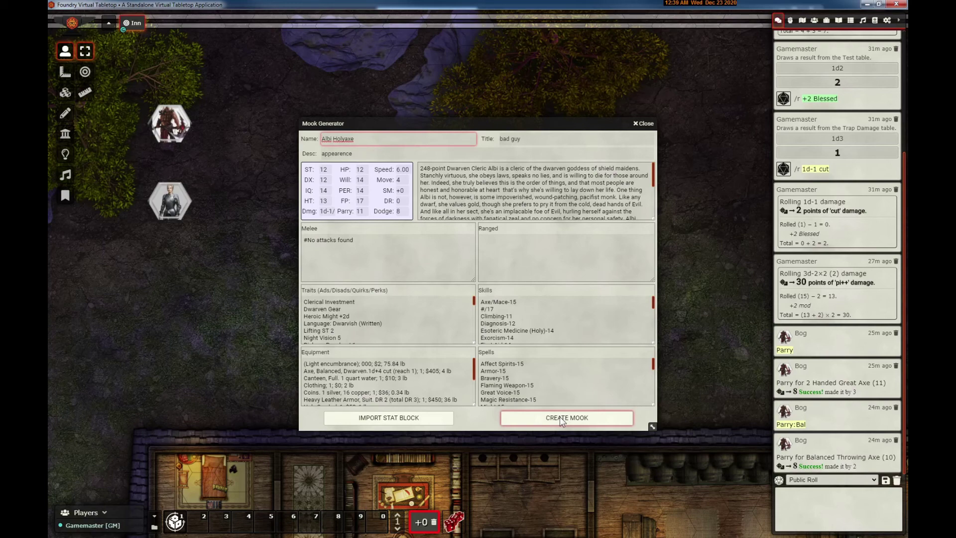
{"action": "left_click", "coordinate": [559, 418]}
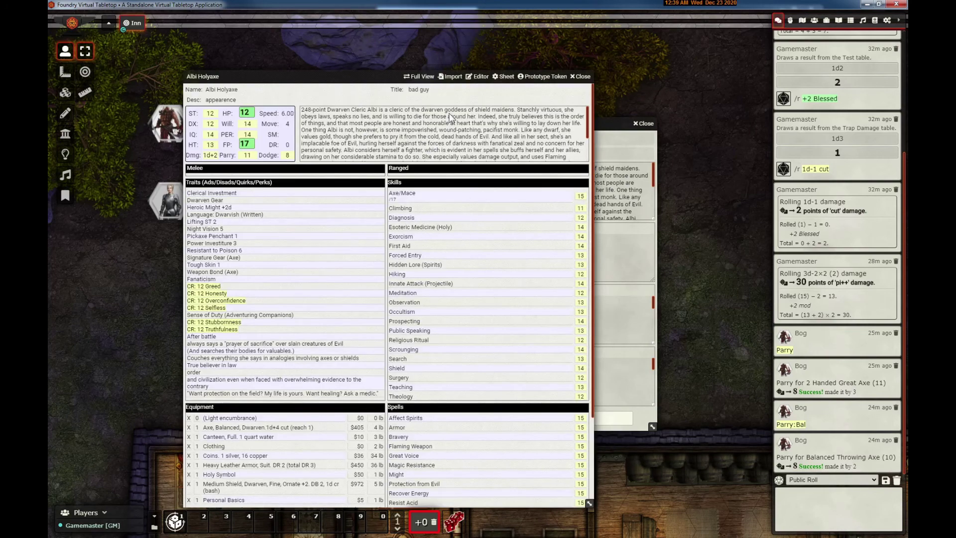
Step: Show Albi Holyaxe's sheet in full view, examine its spells, equipment and notes, and return to the Mook Generator
{"action": "left_click", "coordinate": [423, 77]}
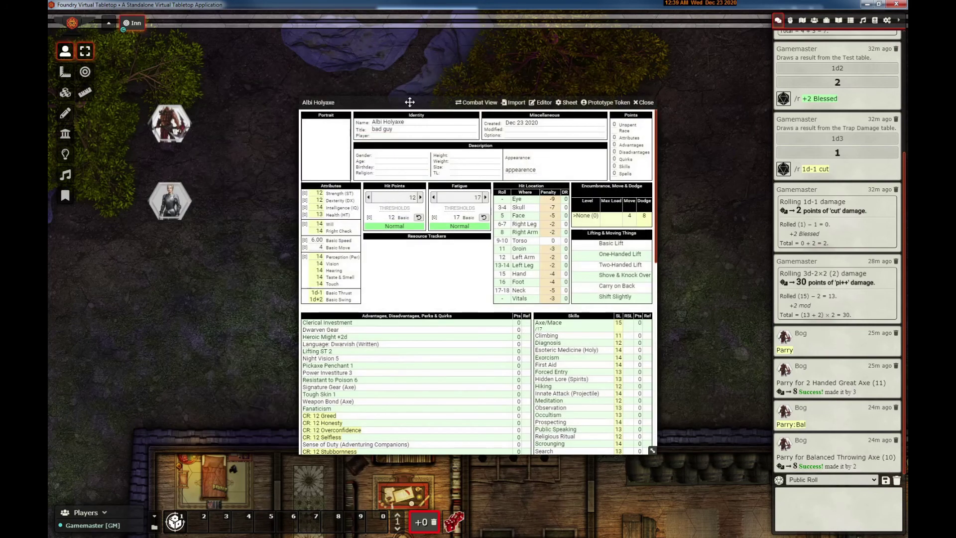
{"action": "left_click_drag", "start_coordinate": [410, 103], "coordinate": [274, 72]}
{"action": "scroll", "coordinate": [418, 200], "scroll_direction": "down", "scroll_amount": 12}
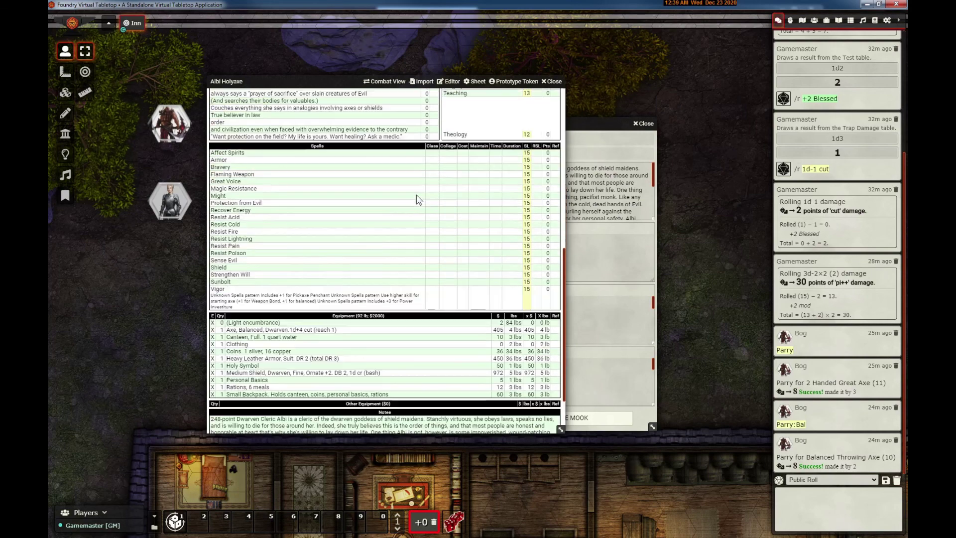
{"action": "scroll", "coordinate": [419, 200], "scroll_direction": "down", "scroll_amount": 3}
{"action": "left_click", "coordinate": [608, 254]}
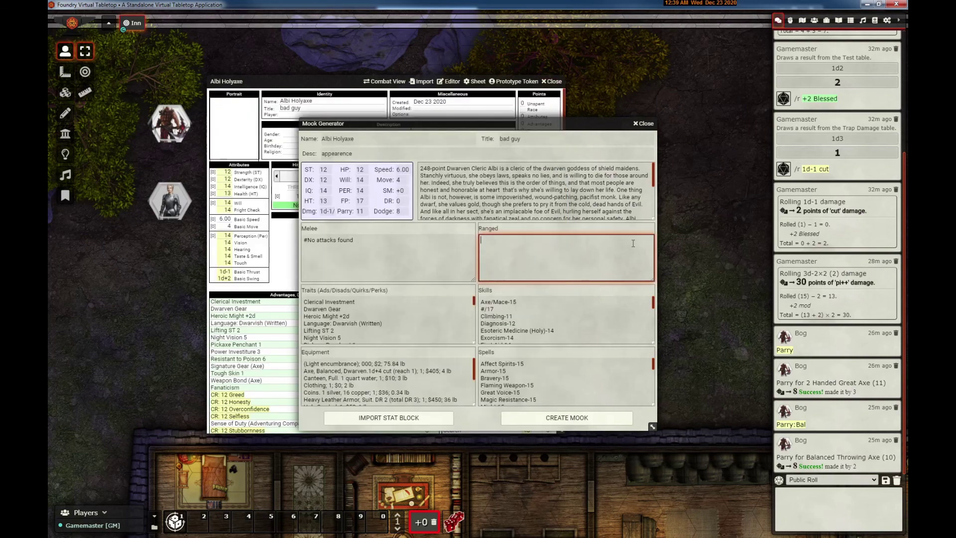